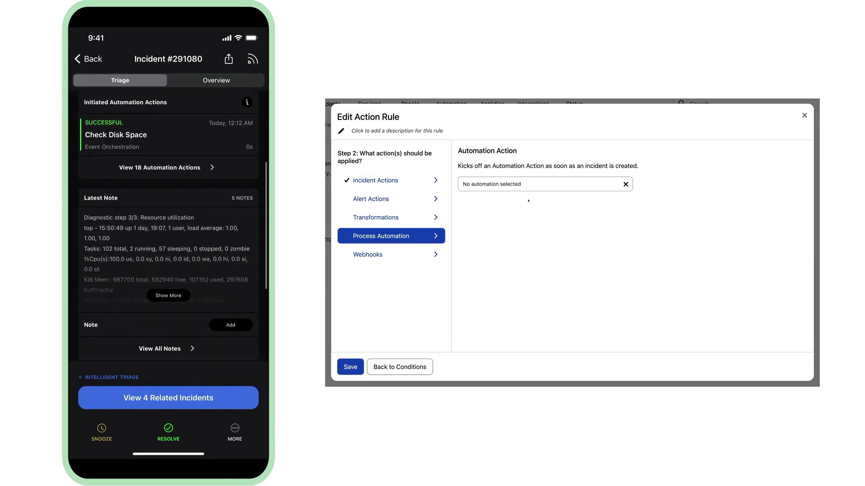
# Choose Product Search Diagnostics as the action rule's automation action
pyautogui.click(534, 184)
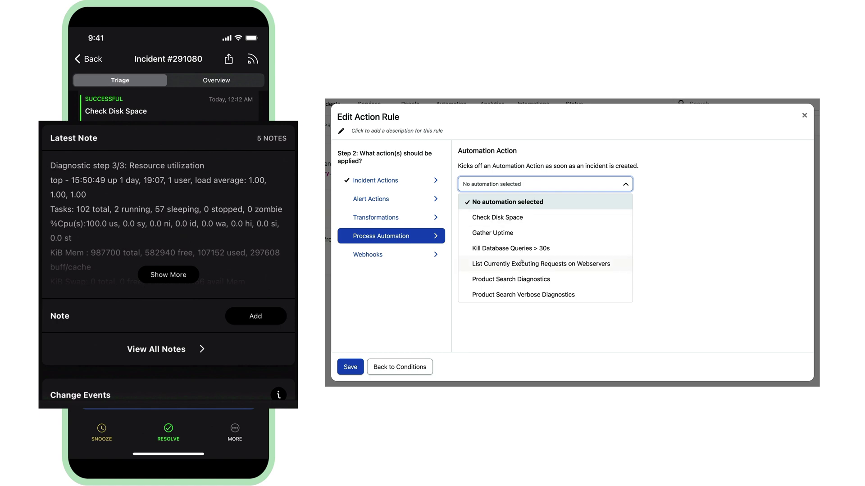
pyautogui.click(511, 279)
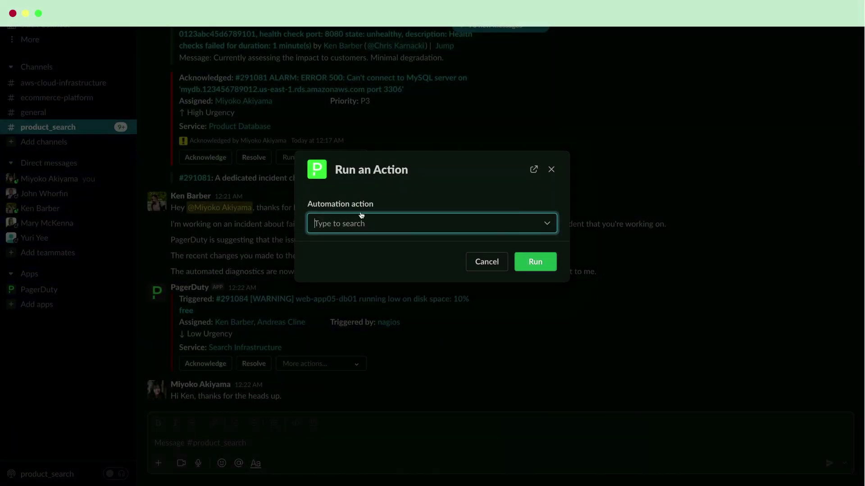
# Open the automation action list in Slack's Run an Action dialog
pyautogui.click(361, 222)
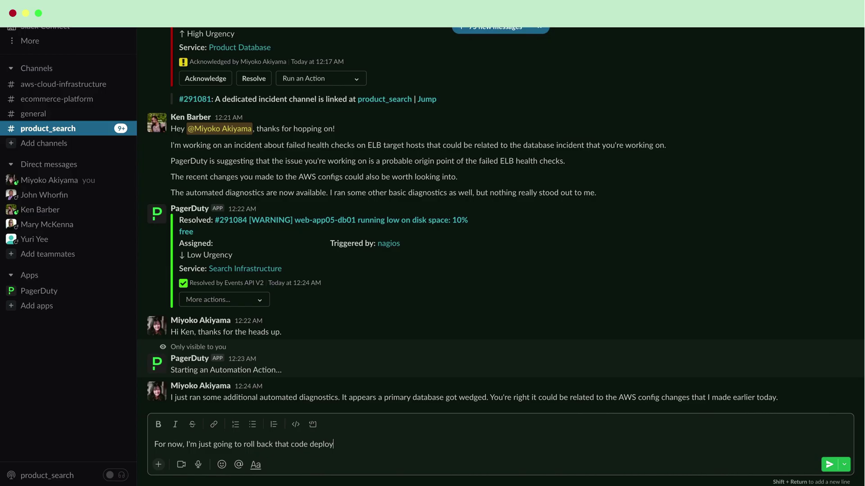
pyautogui.write('I executed just a little ear')
pyautogui.write('lier today.')
# Send the code-deploy rollback message to the product_search channel
pyautogui.press('Return')
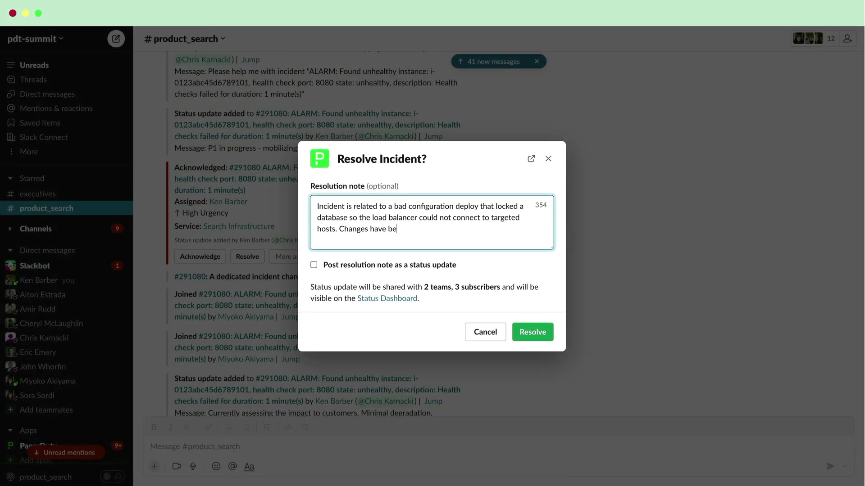
pyautogui.write('en reverted, health checks are no longer failing, and the targeted ho')
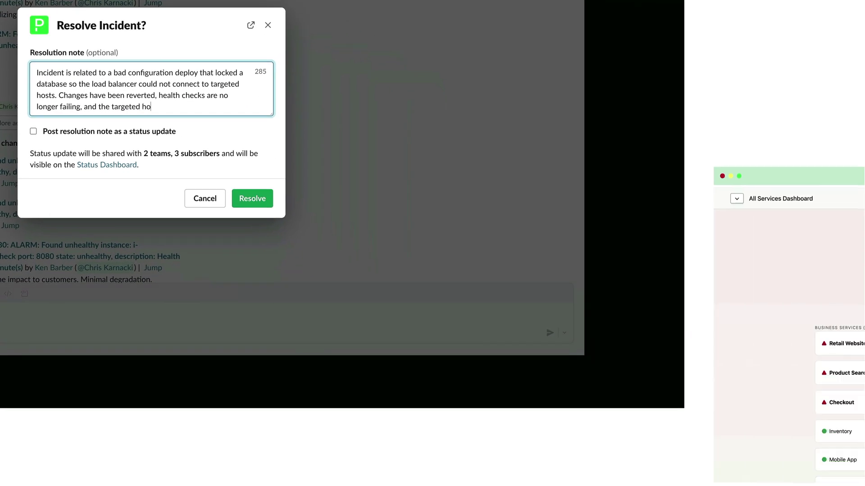